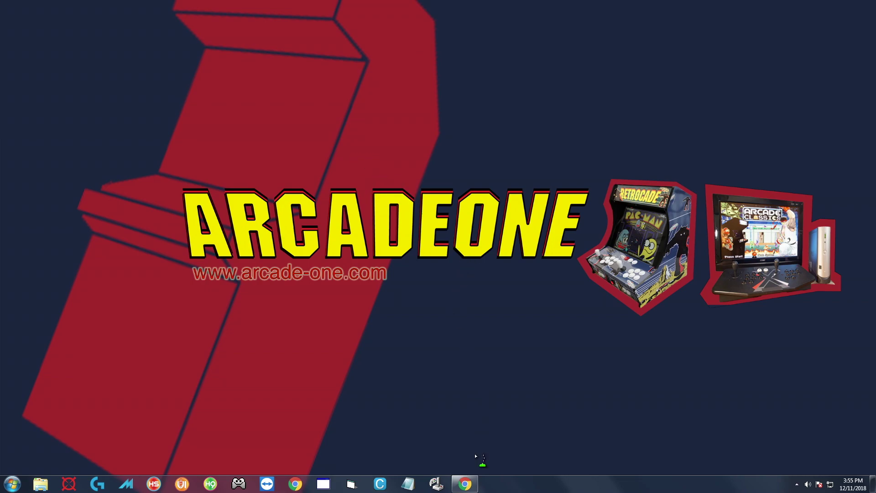
Switch to Chrome and view the shared _Flash Games Update Pack.pdf document on MEGA.
click(473, 480)
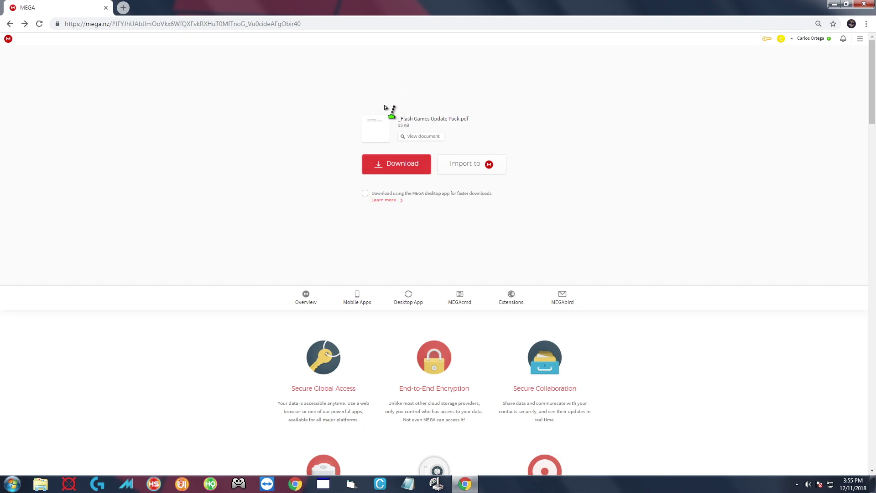
click(429, 139)
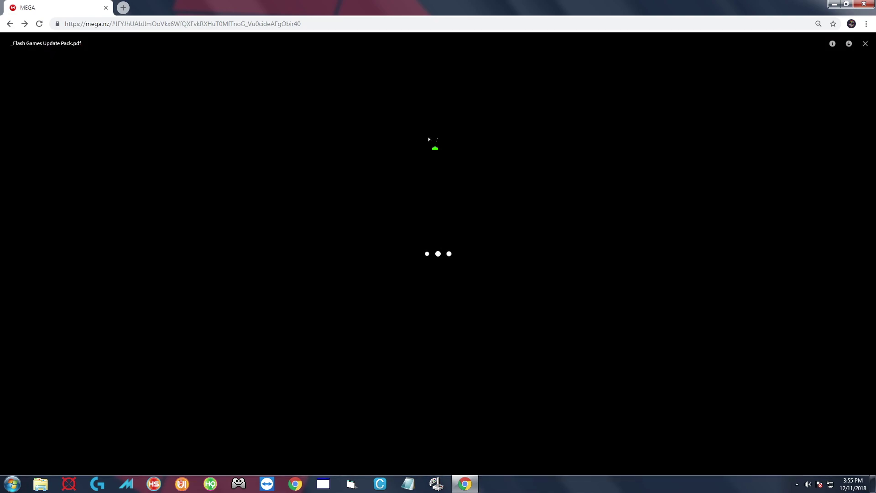
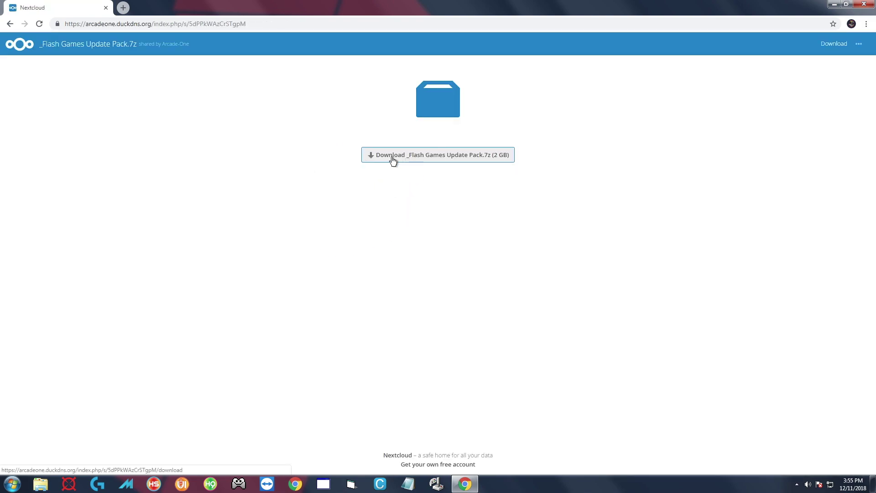
right_click(392, 160)
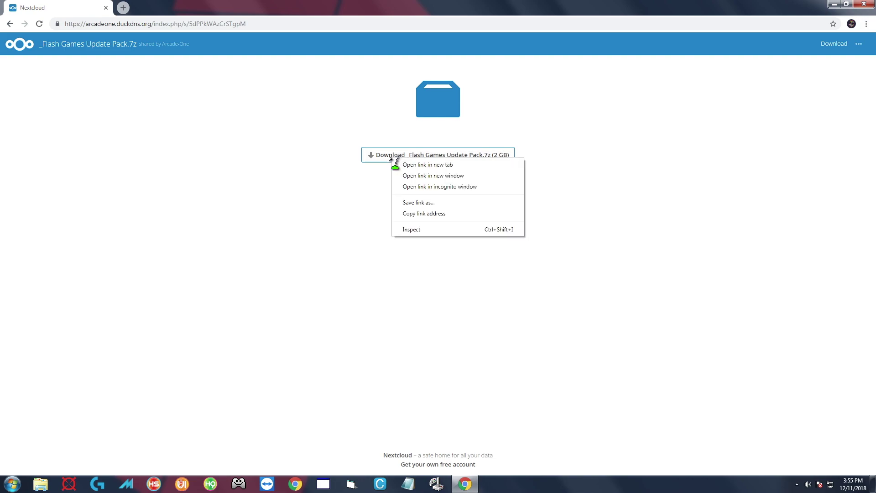
click(431, 204)
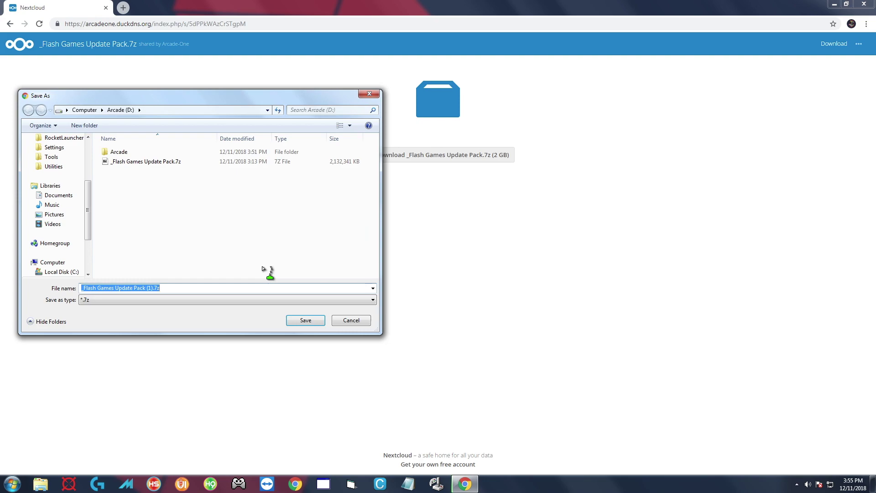
scroll(93, 174, up, 2)
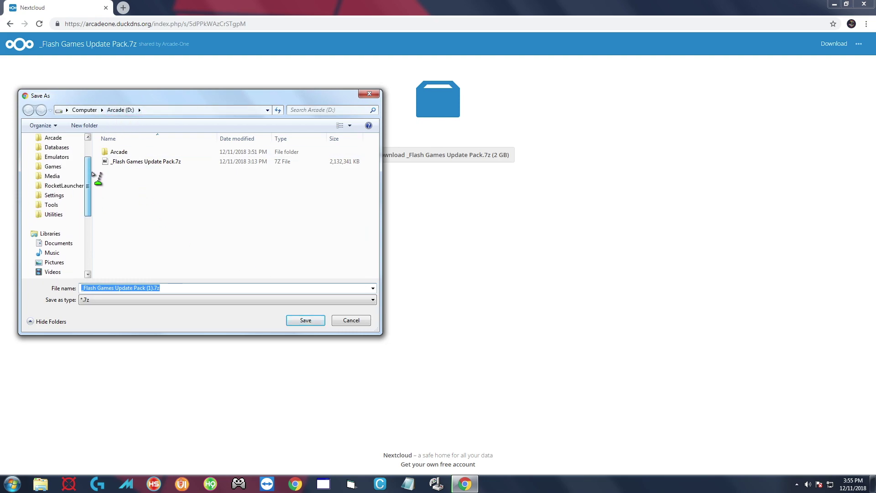
scroll(96, 238, down, 4)
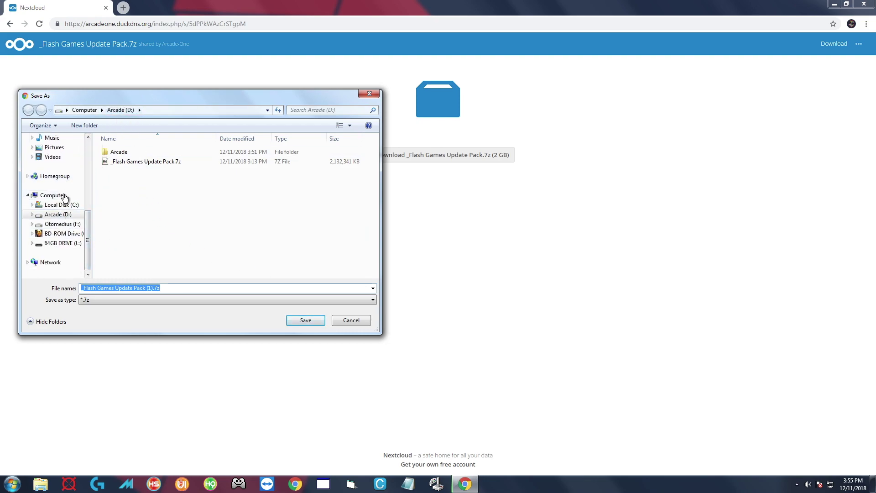
click(67, 215)
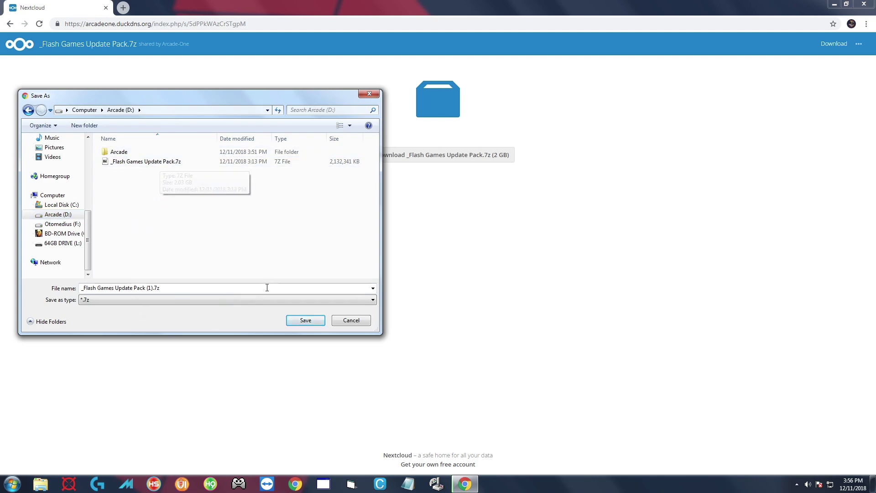
click(355, 321)
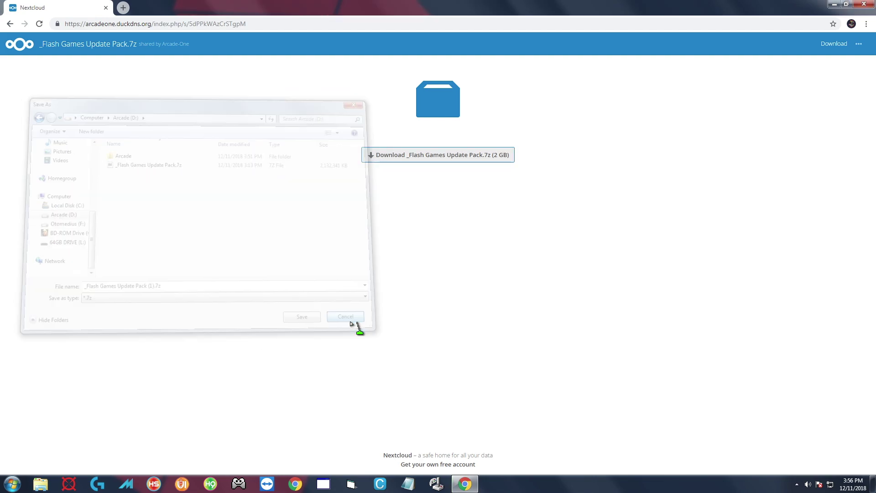
Open _Flash Games Update Pack.7z from the Arcade (D:) drive in 7-Zip and enter its _Flash Games Update Pack folder.
click(834, 4)
click(6, 486)
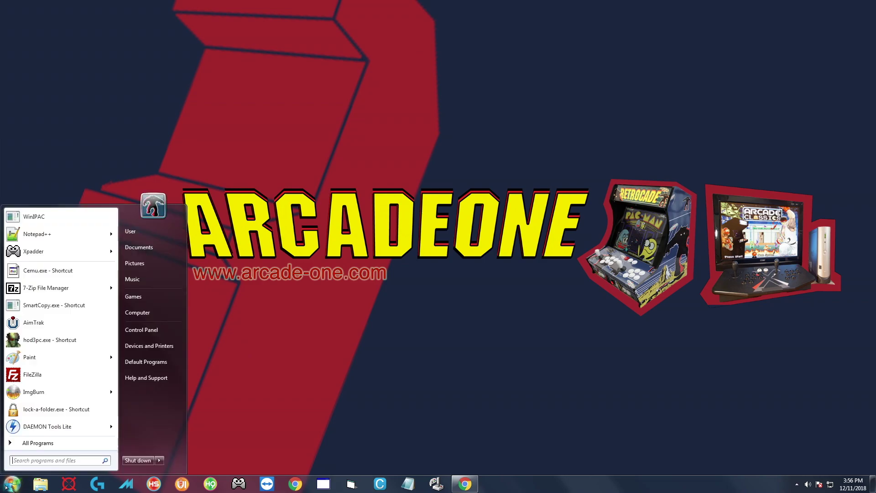
click(148, 316)
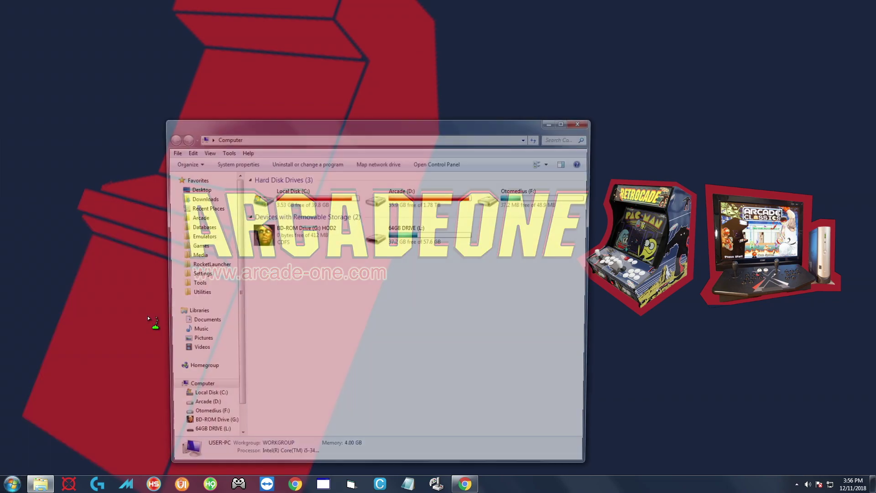
double_click(422, 195)
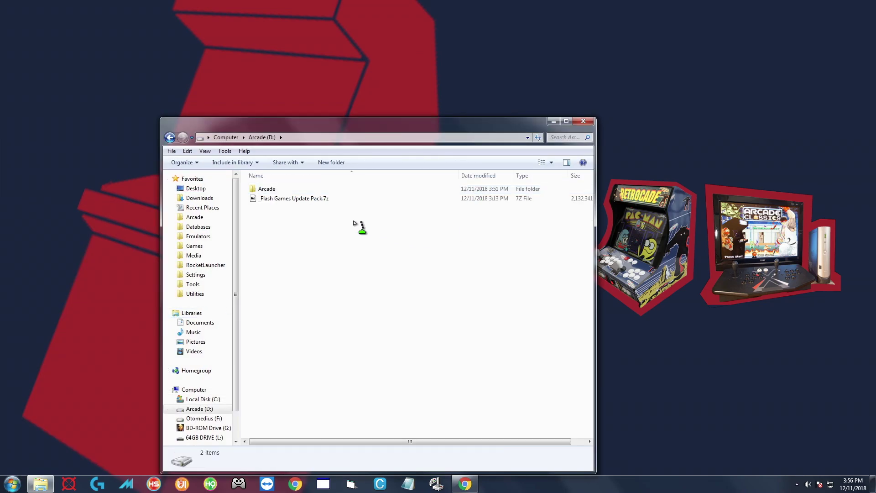
click(319, 199)
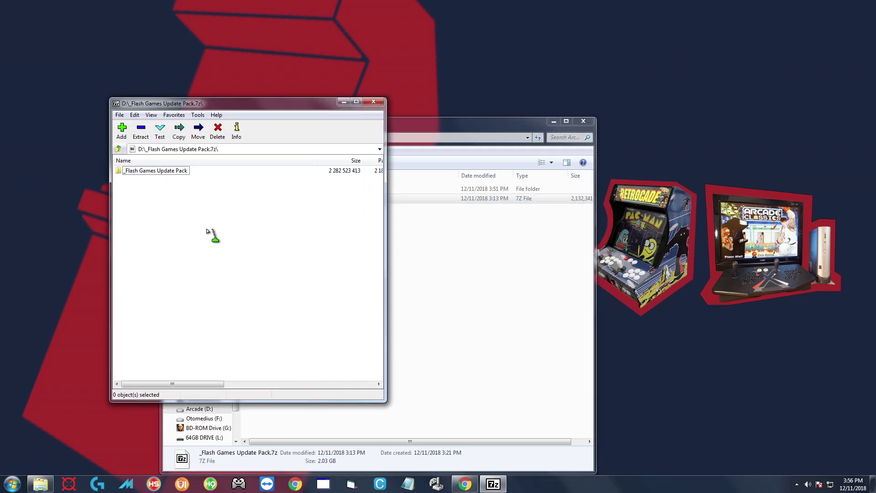
double_click(154, 172)
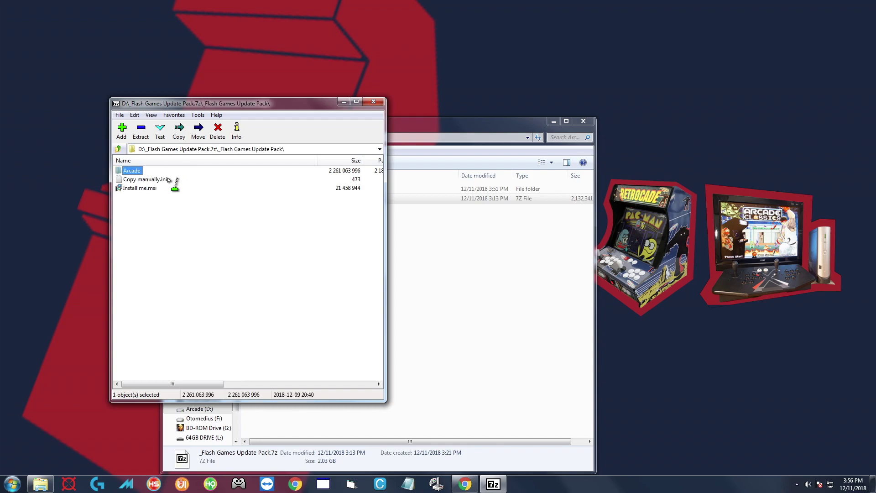
click(191, 268)
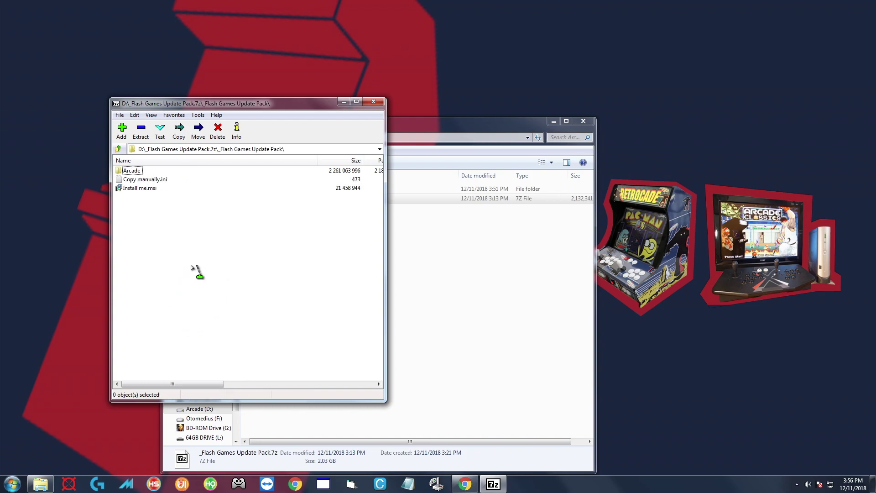
Extract the update pack's contents to D:\, replacing all existing files, and close the archive.
click(146, 139)
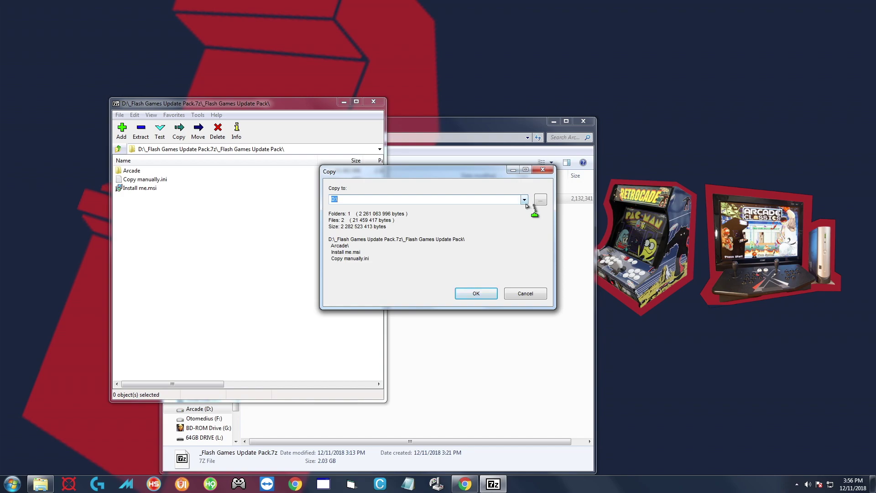
click(540, 200)
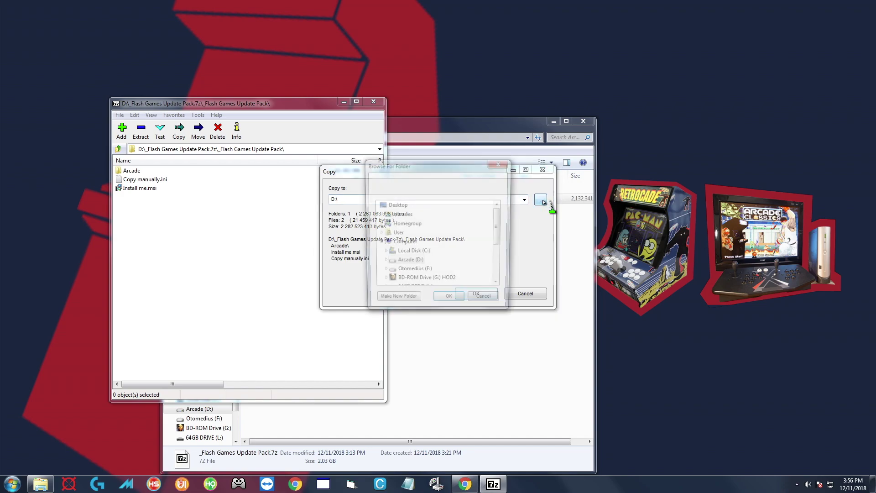
double_click(439, 265)
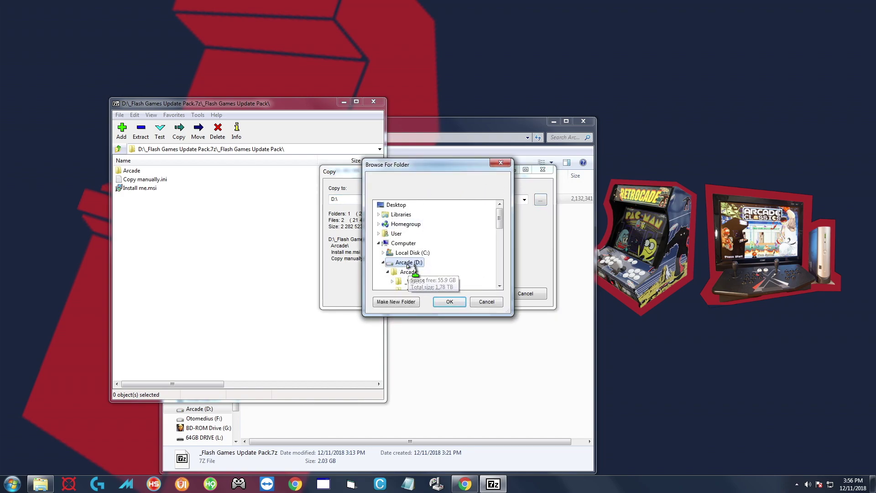
click(450, 301)
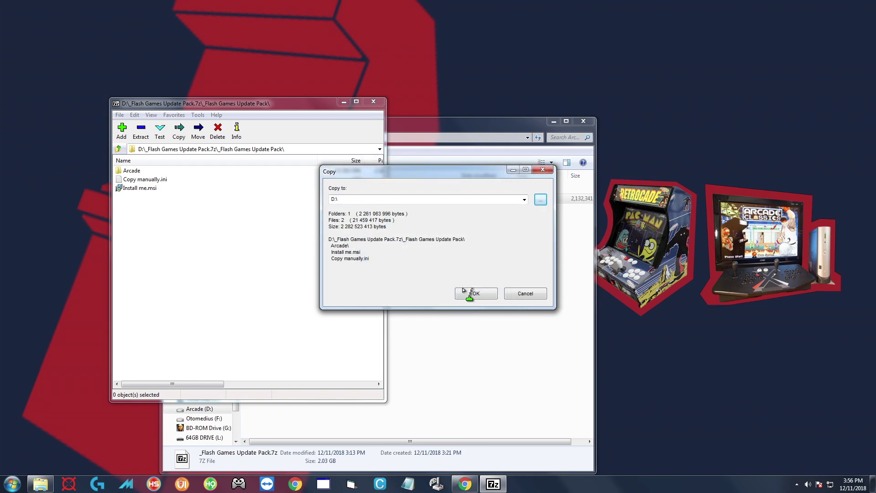
click(475, 295)
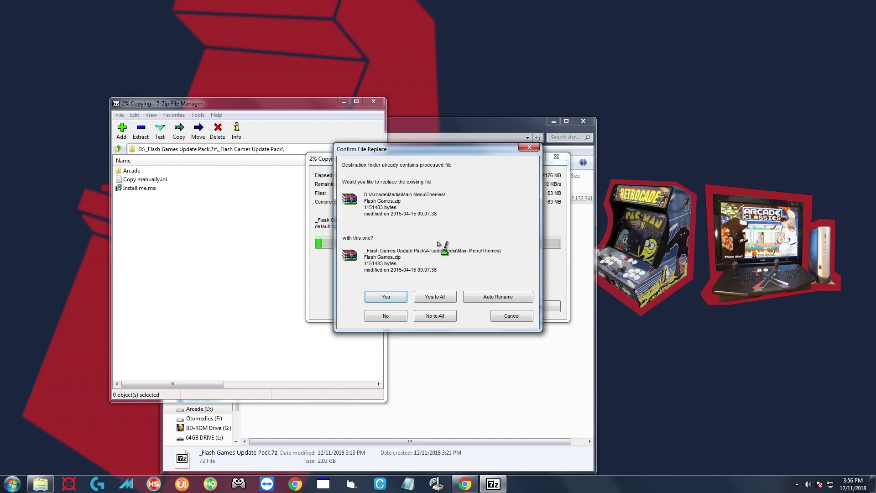
click(436, 297)
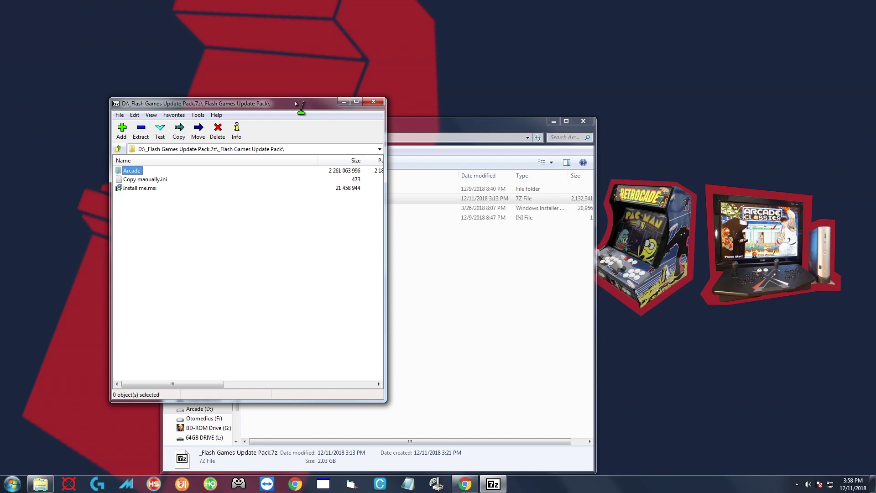
click(374, 101)
click(309, 254)
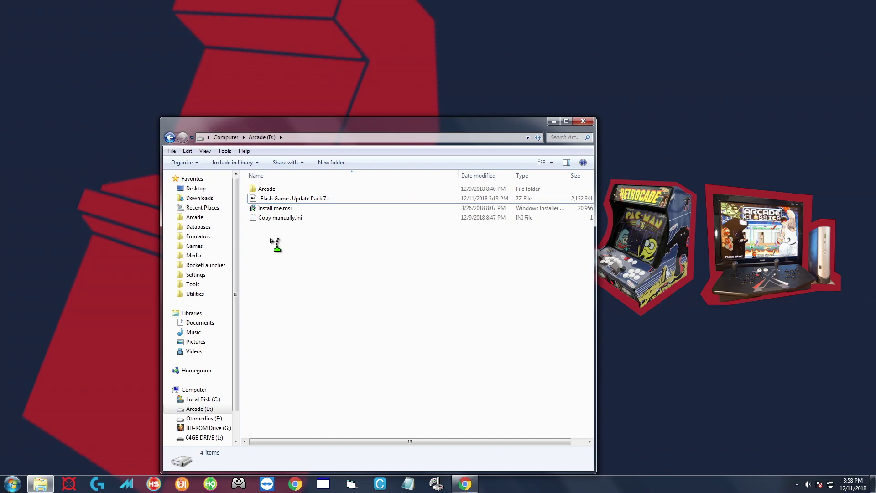
Open Copy manually.ini in Notepad++ and copy its [Flash Player Projector] and [EZ Flasher] sections.
click(276, 219)
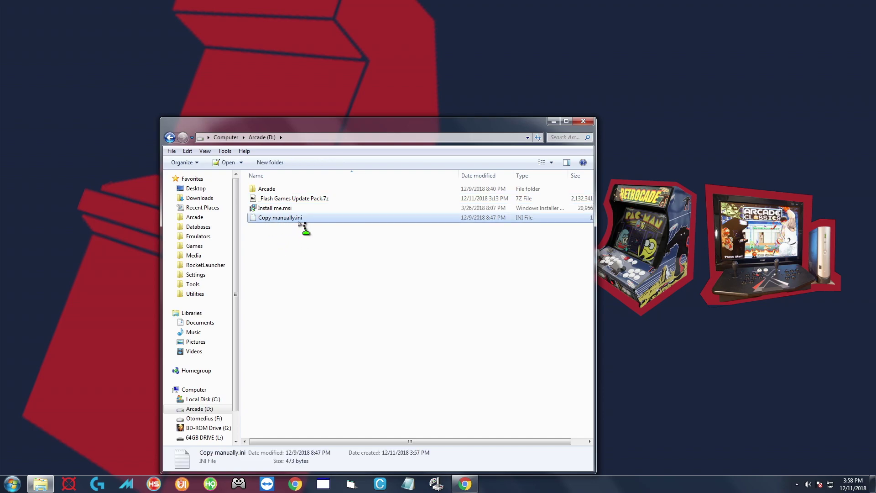
drag(340, 129, 439, 65)
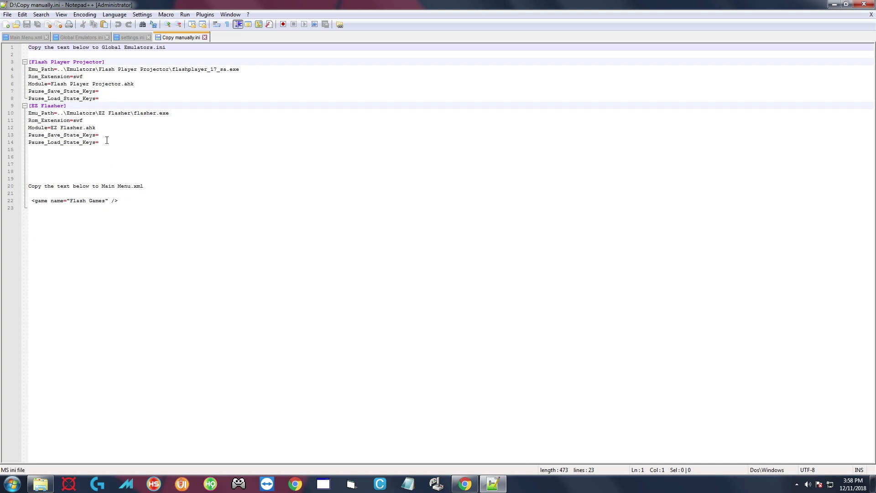
drag(106, 140, 21, 64)
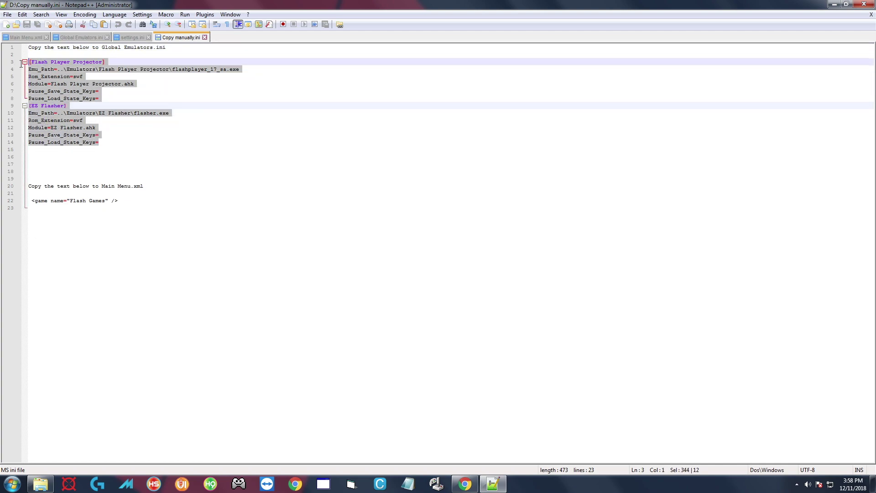
right_click(51, 68)
click(75, 81)
Open Global Emulators.ini from the D:\Arcade\RocketLauncher\Settings folder.
click(7, 14)
click(33, 35)
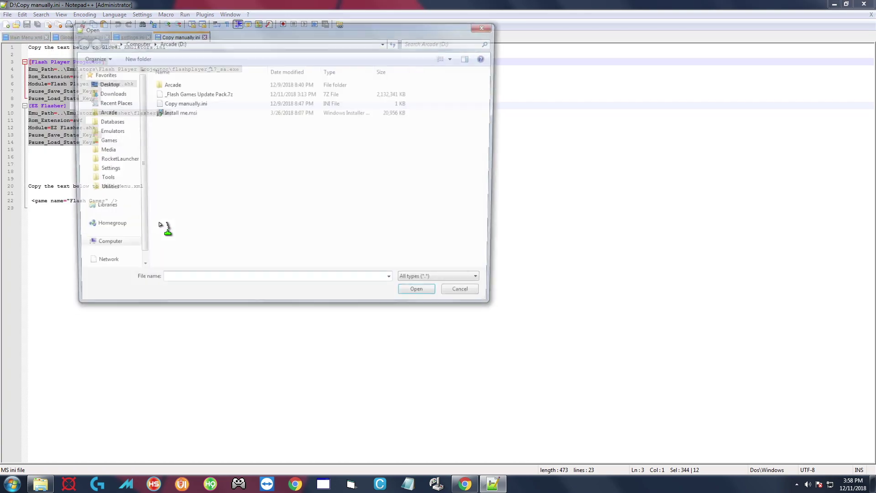
click(112, 109)
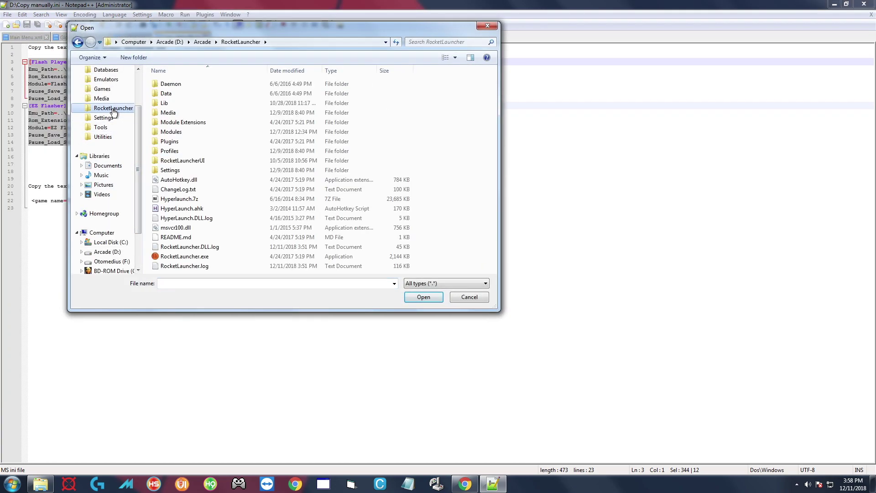
double_click(175, 171)
scroll(218, 184, down, 20)
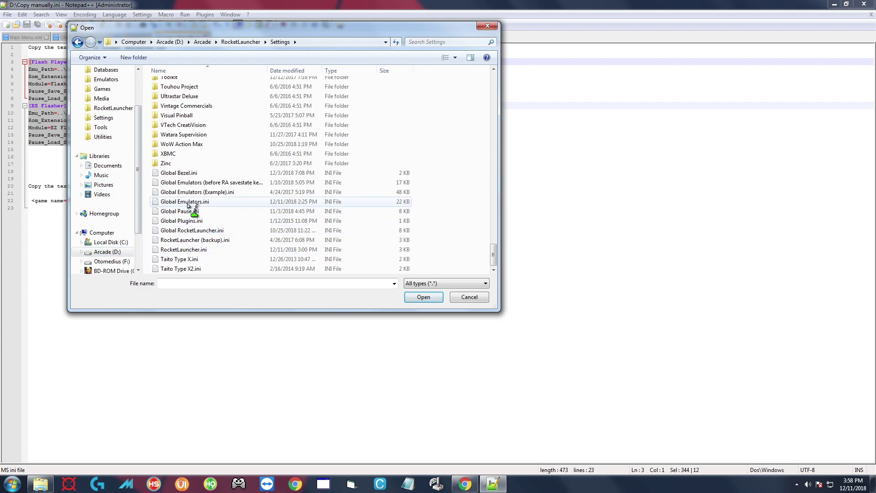
click(188, 201)
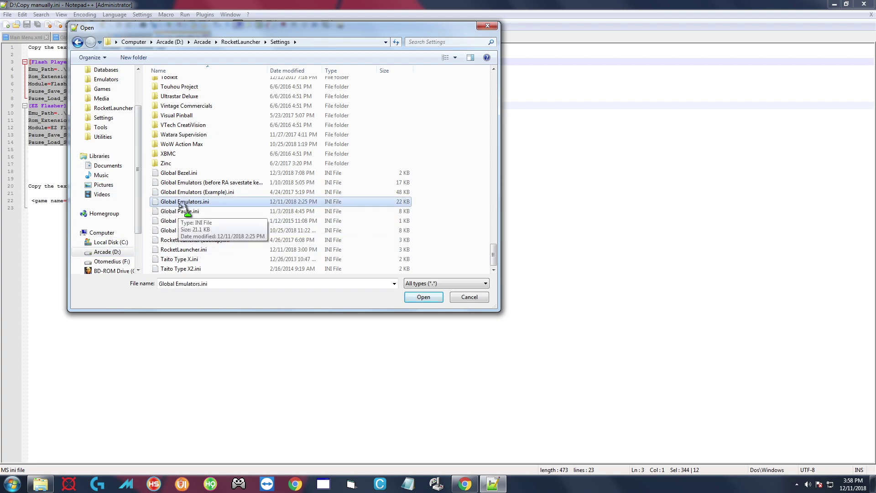
double_click(187, 203)
scroll(194, 250, down, 1)
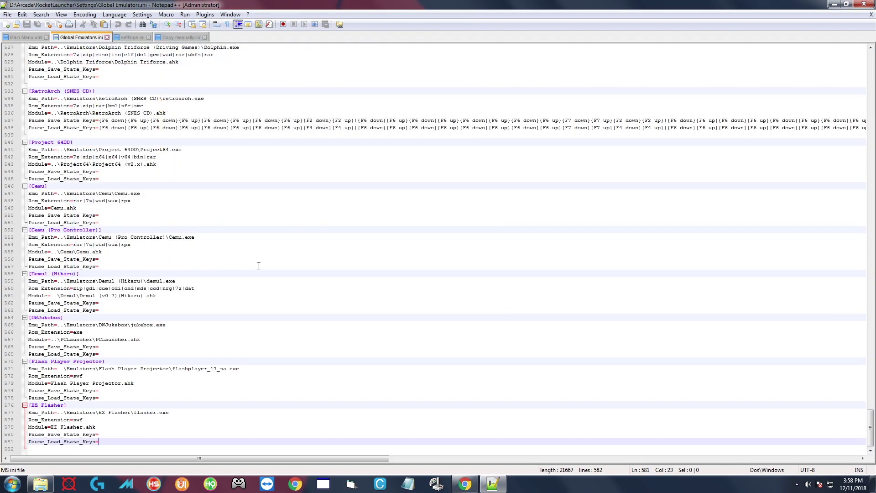
Paste the copied emulator sections at the end of Global Emulators.ini and save the file.
click(73, 449)
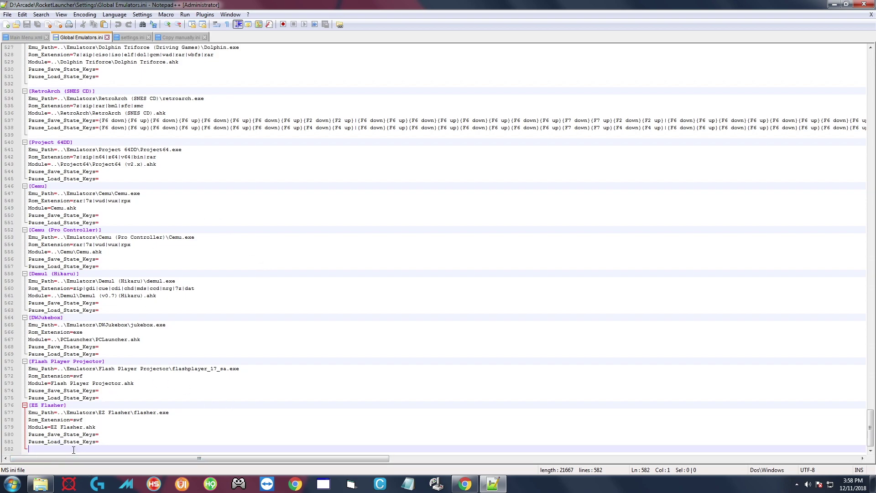
right_click(74, 450)
click(113, 308)
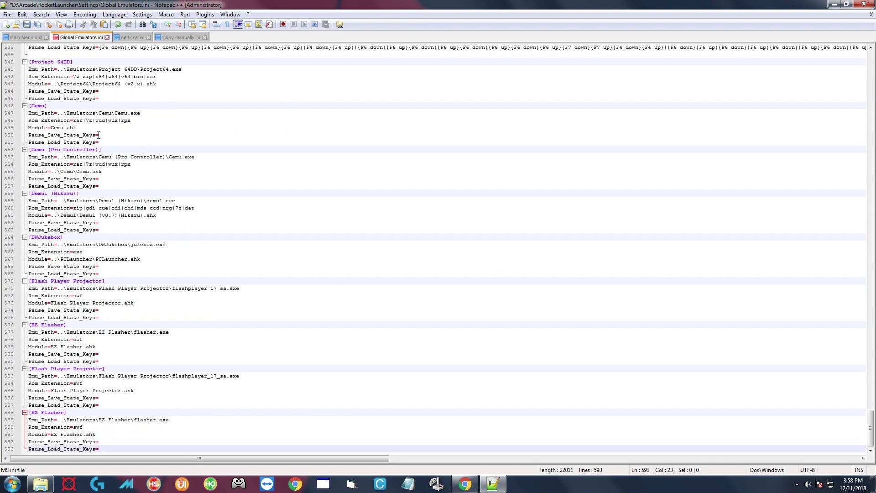
click(27, 25)
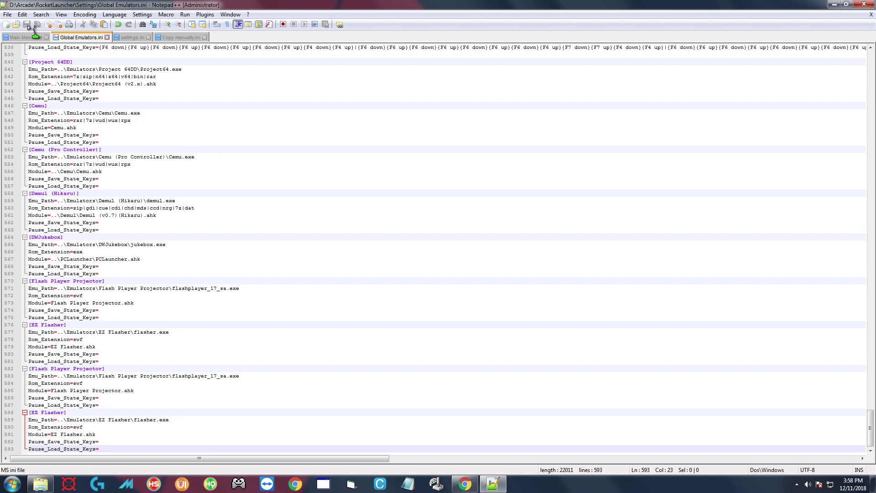
Copy the <game name="Flash Games" /> line intended for Main Menu.xml from Copy manually.ini.
click(184, 39)
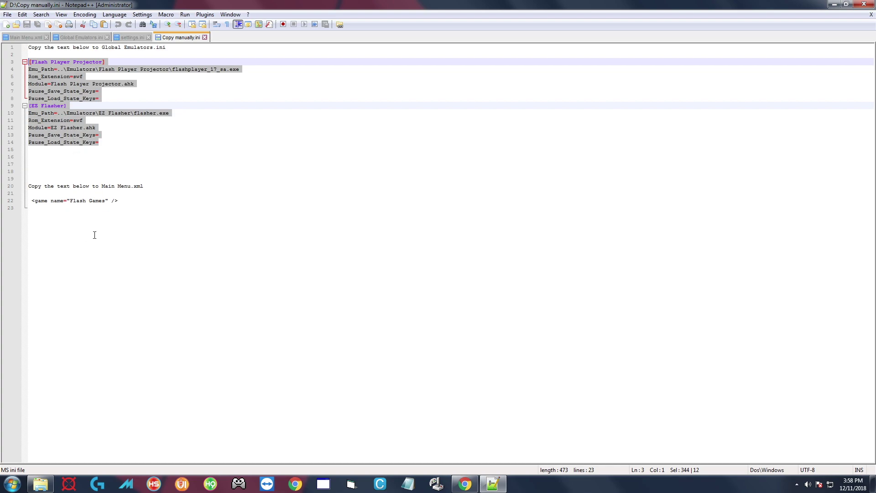
drag(125, 200, 22, 202)
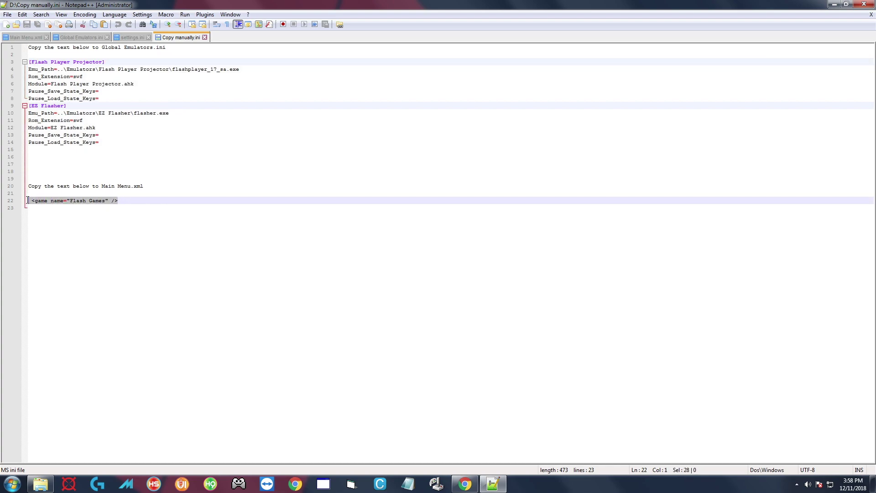
right_click(50, 201)
click(70, 217)
Open Main Menu.xml from the D:\Arcade\Databases\Main Menu folder.
click(8, 14)
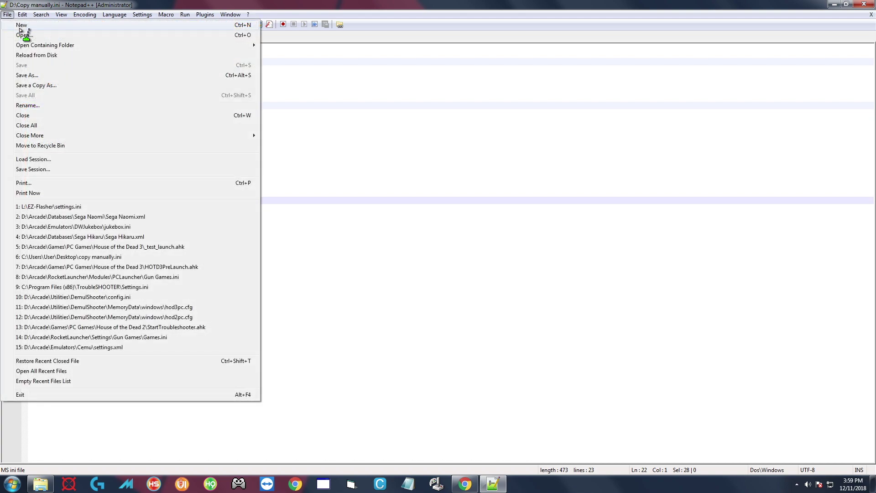
click(22, 35)
drag(138, 137, 140, 88)
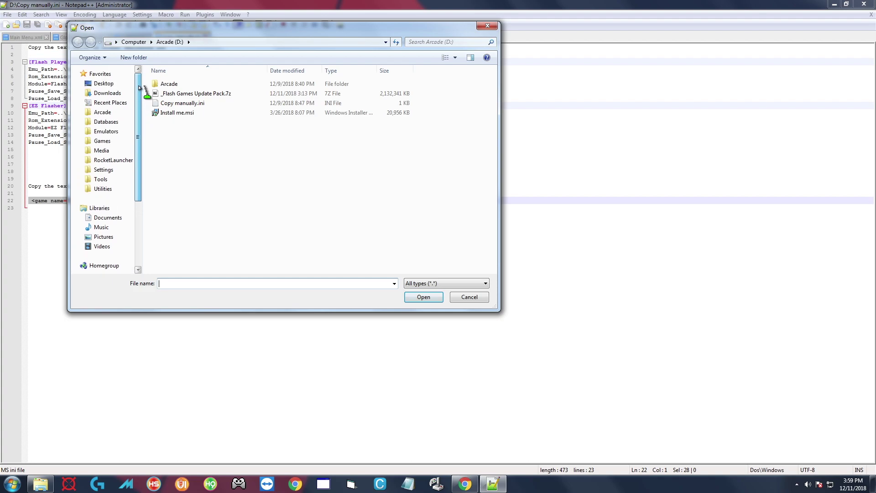
click(108, 124)
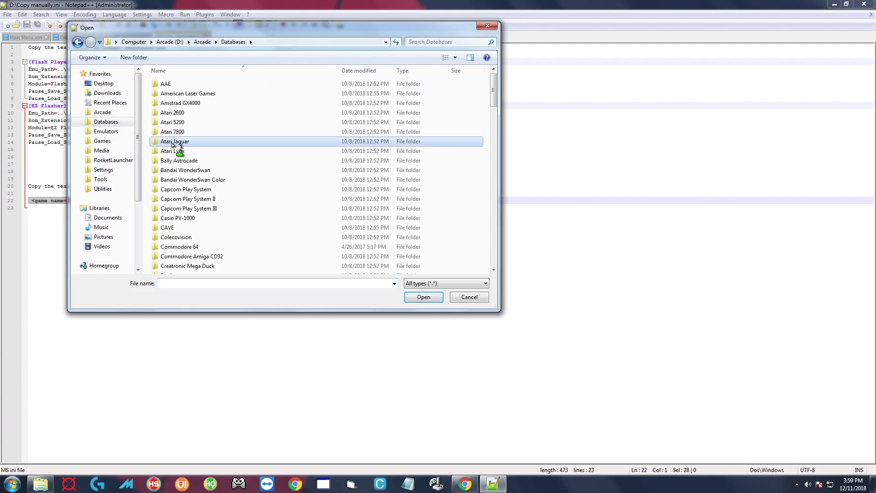
scroll(173, 146, down, 13)
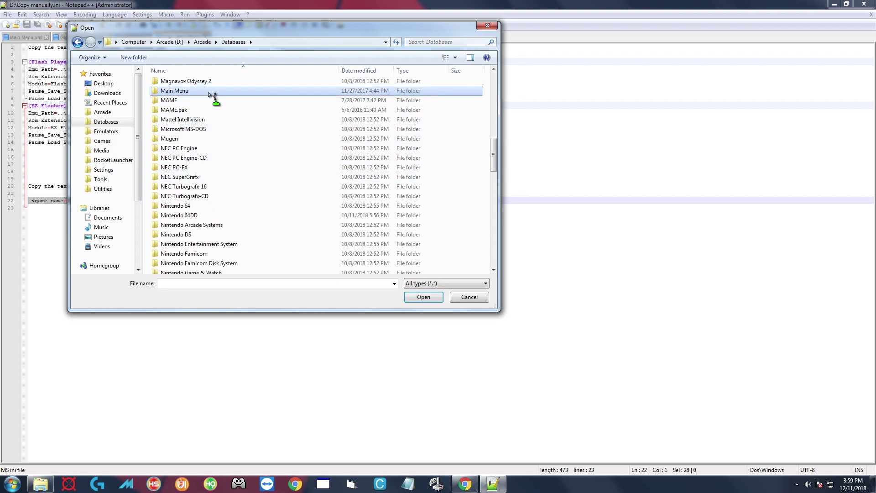
double_click(175, 91)
click(185, 94)
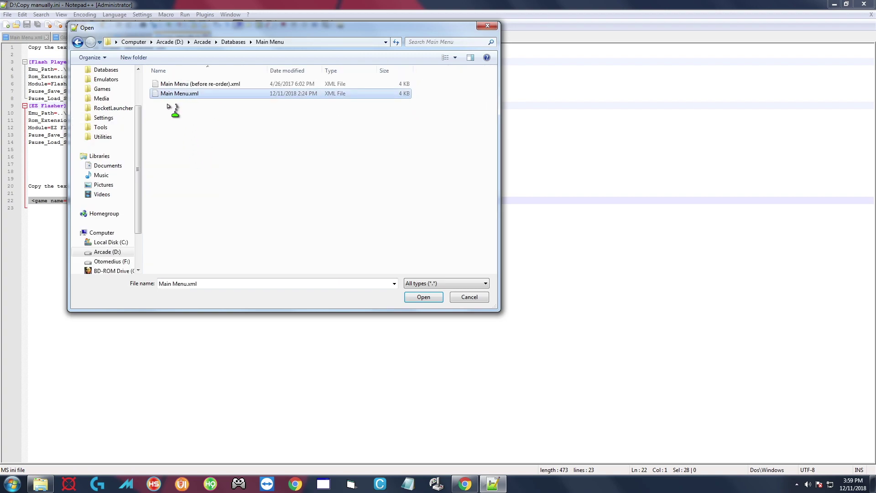
double_click(189, 95)
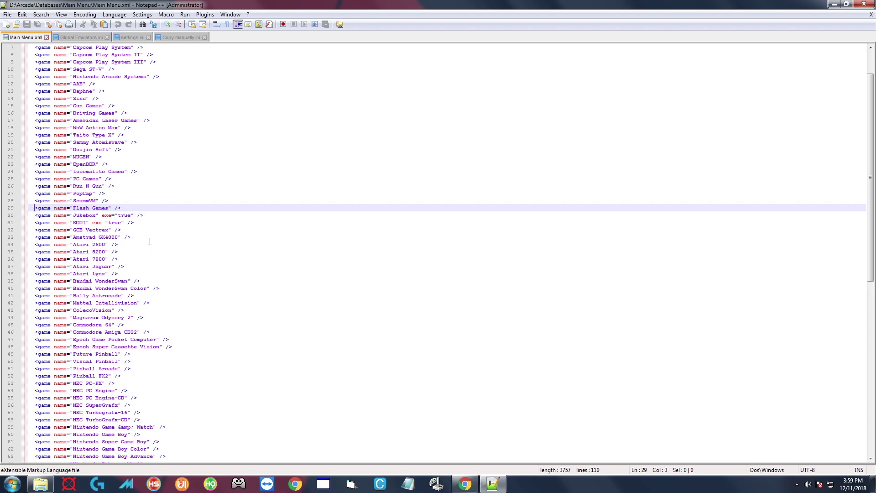
Paste the copied Flash Games entry on a new line below the ScummVM entry in Main Menu.xml.
click(114, 195)
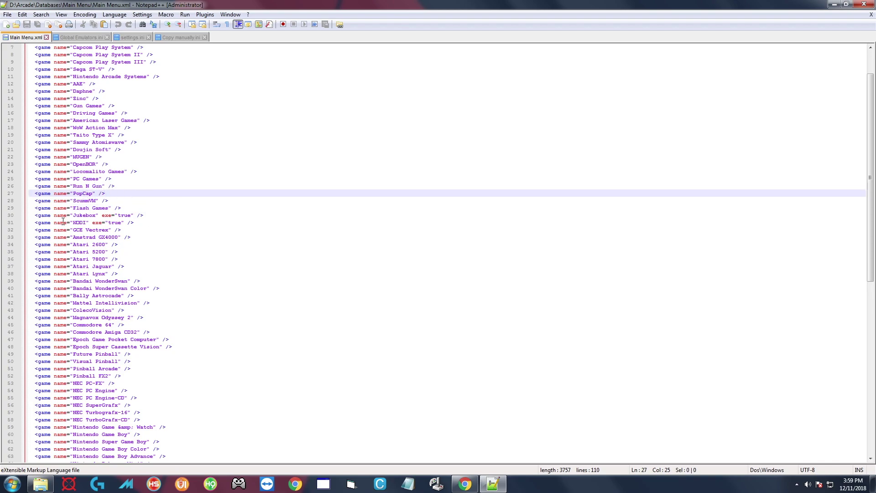
click(115, 200)
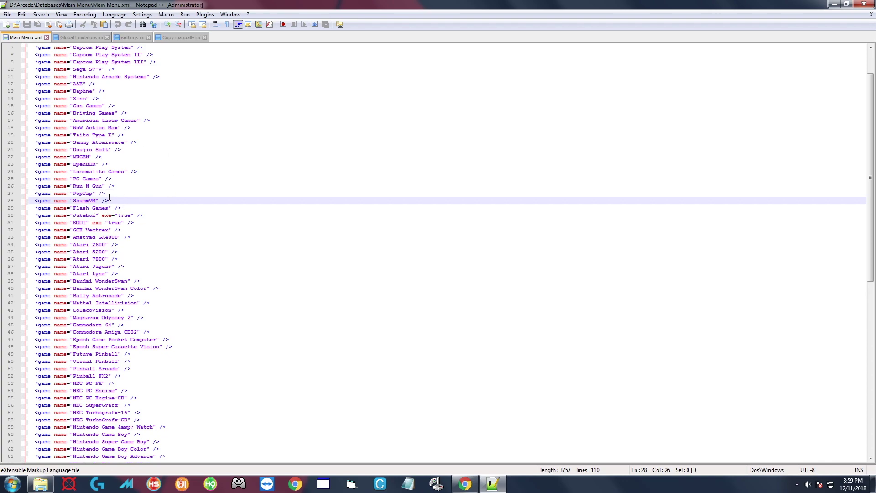
click(83, 208)
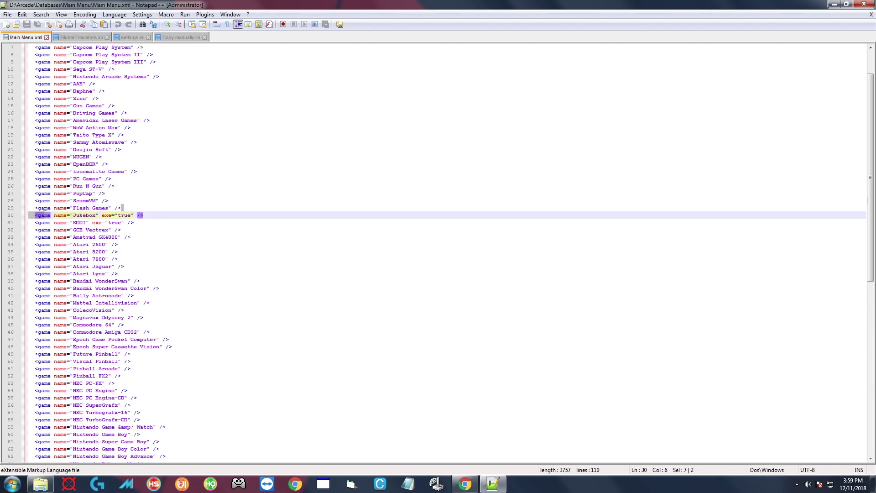
click(115, 200)
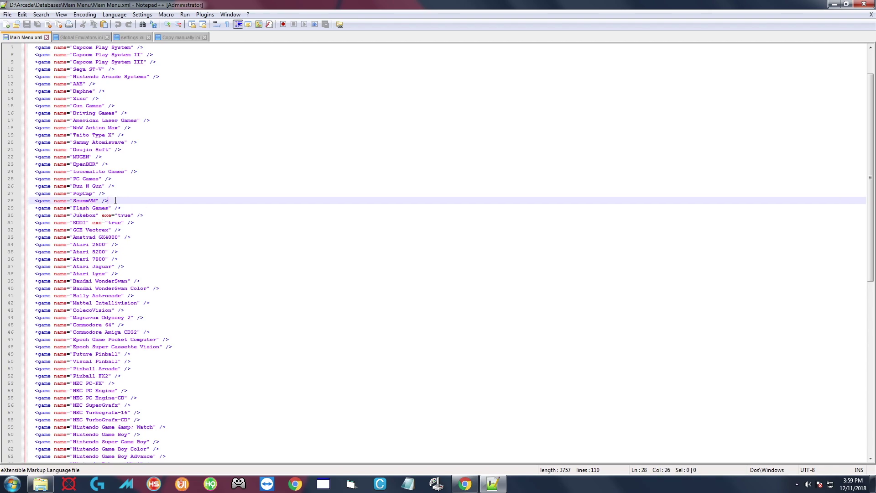
key(Return)
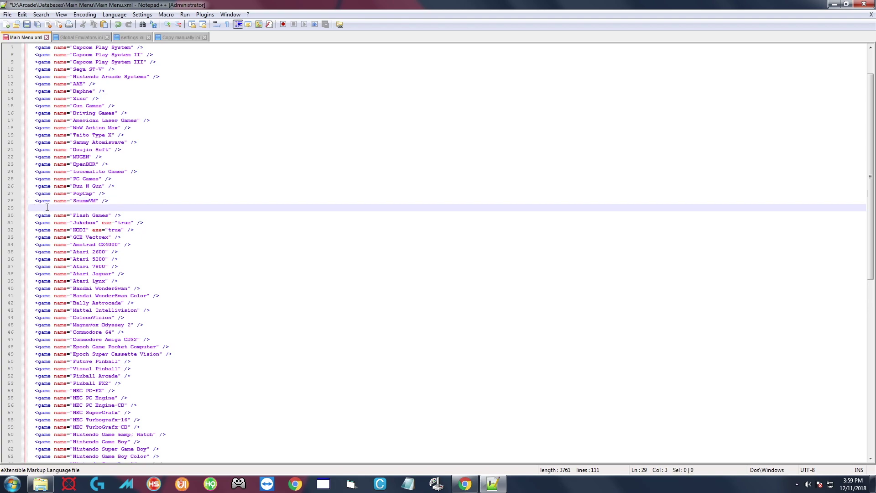
right_click(47, 208)
click(50, 238)
Close Main Menu.xml without saving its changes and exit Notepad++.
click(47, 38)
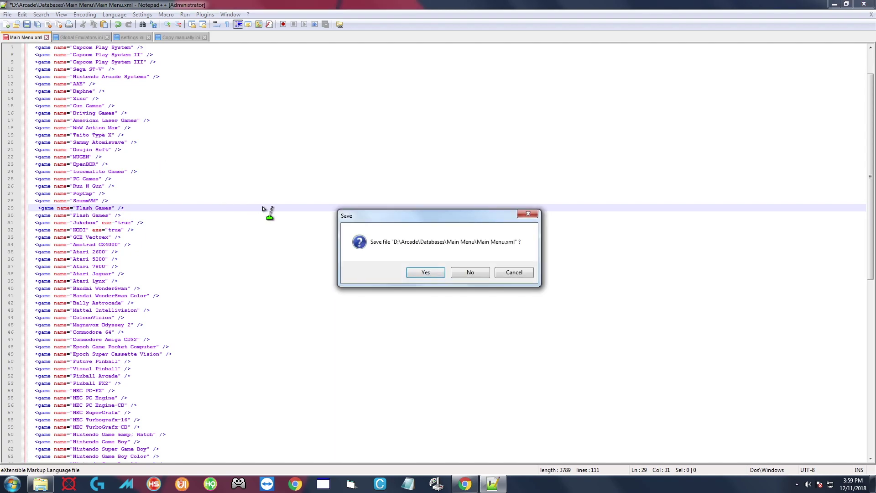
click(461, 273)
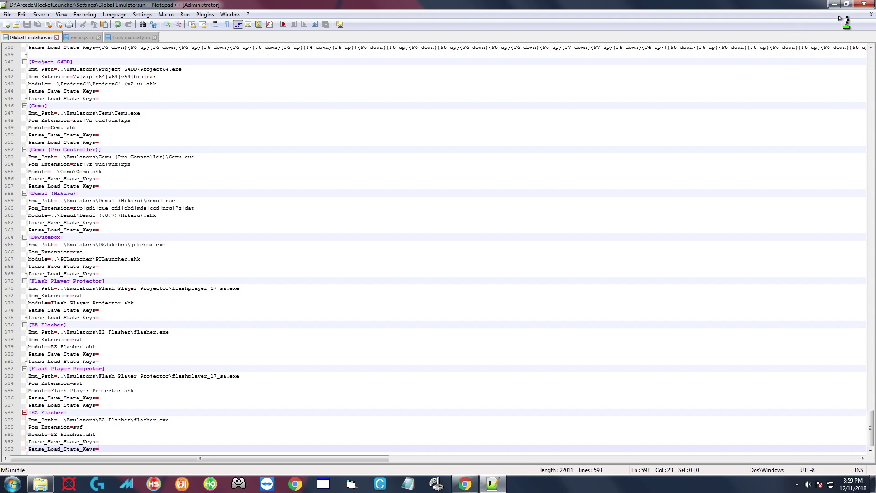
click(865, 4)
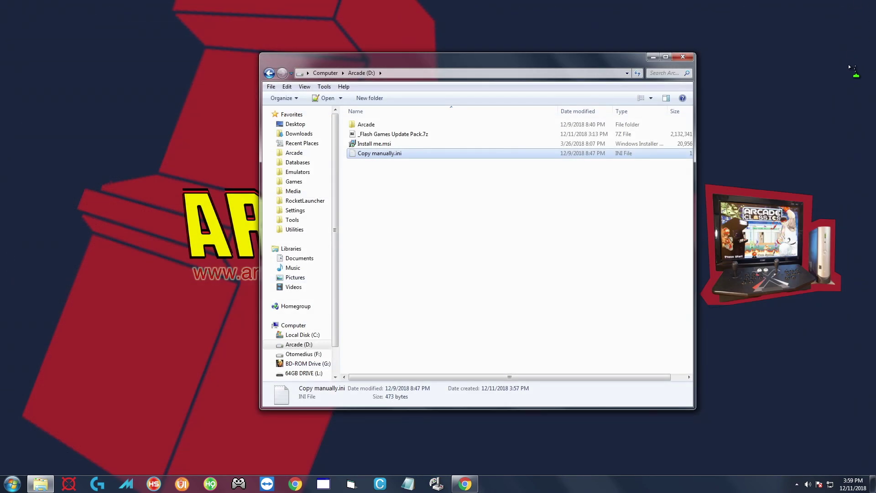
Run Install me.msi from the Arcade (D:) drive, install Adobe Flash Player 29 ActiveX and finish the wizard.
click(472, 212)
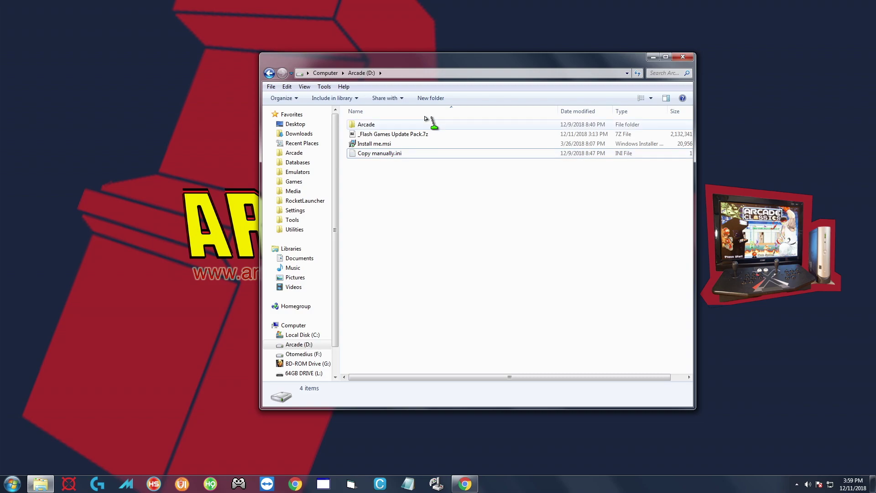
click(367, 144)
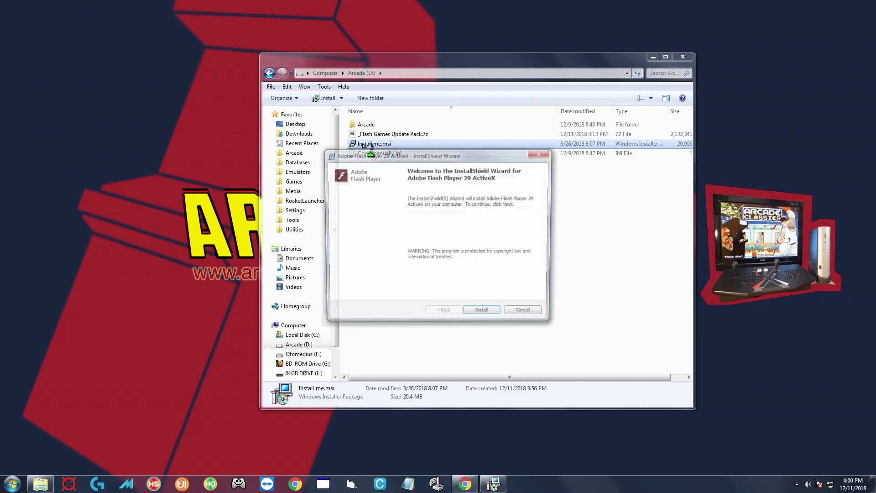
click(487, 314)
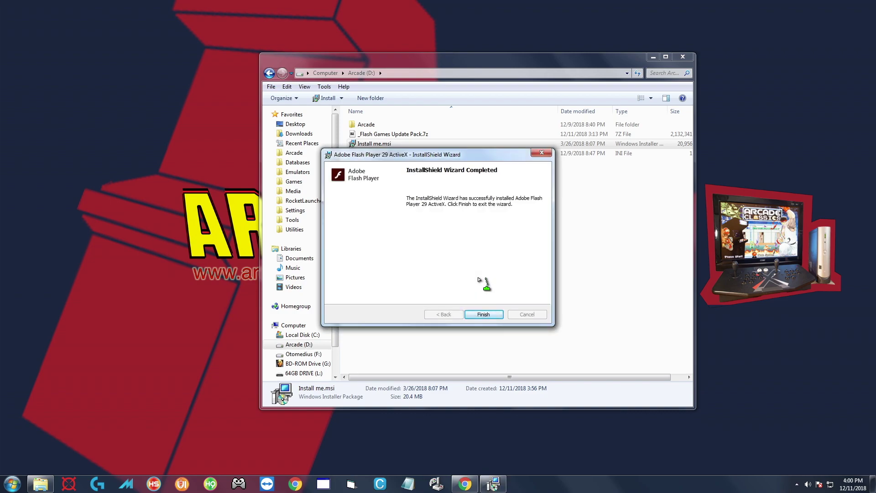
click(484, 315)
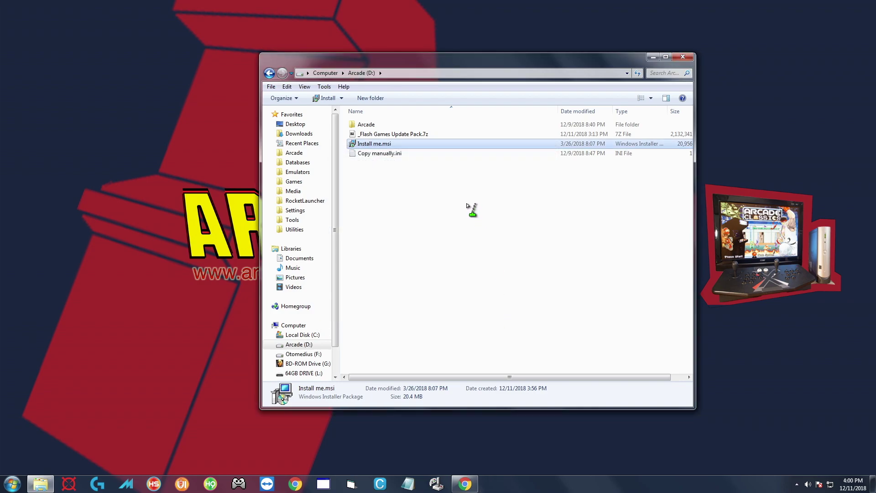
Delete _Flash Games Update Pack.7z, Install me.msi and Copy manually.ini from the Arcade (D:) drive.
click(396, 174)
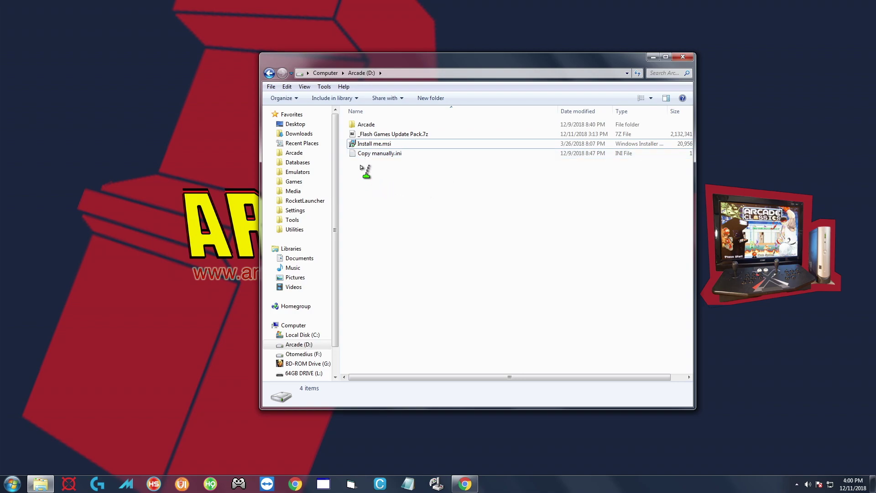
click(370, 143)
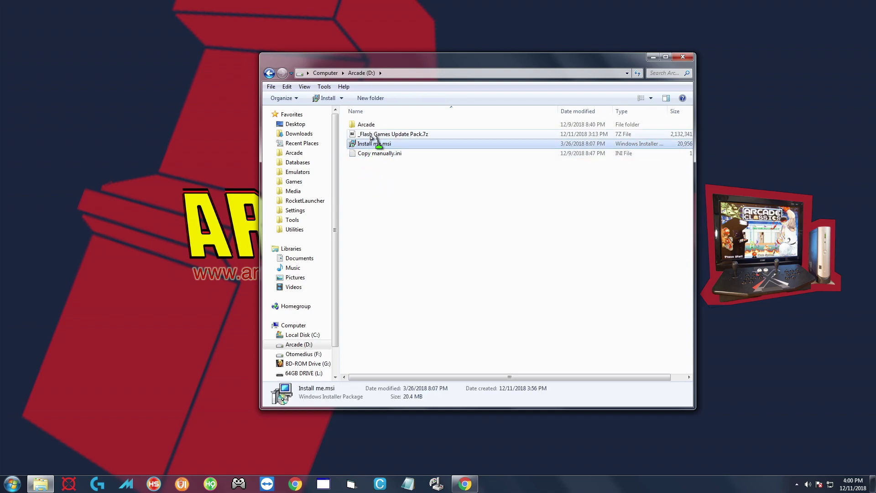
click(379, 134)
drag(368, 172, 371, 135)
right_click(370, 136)
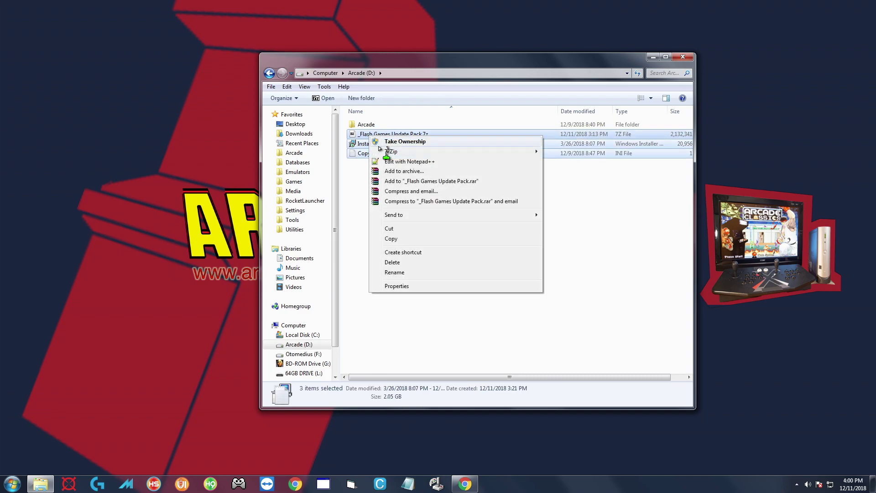
click(395, 263)
click(478, 249)
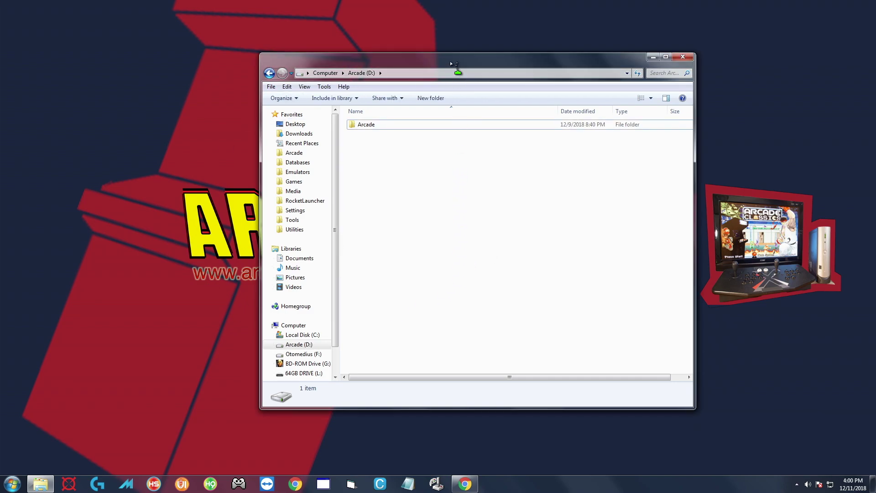
drag(452, 62, 545, 112)
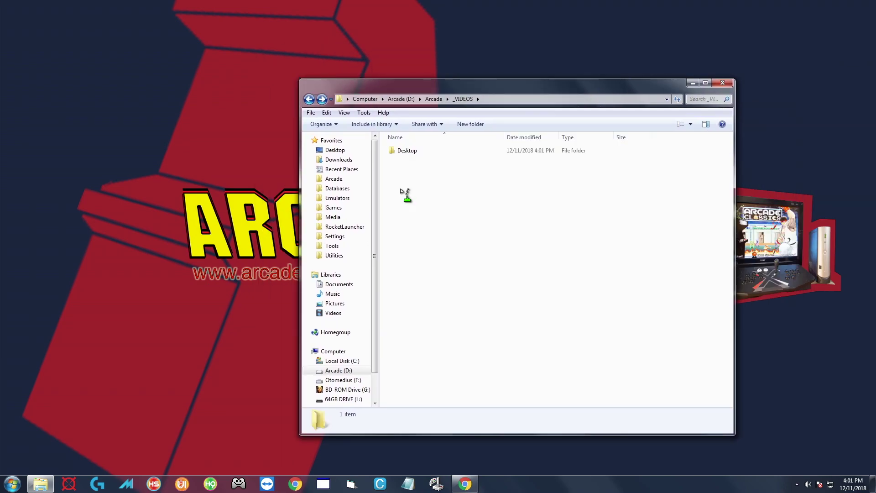